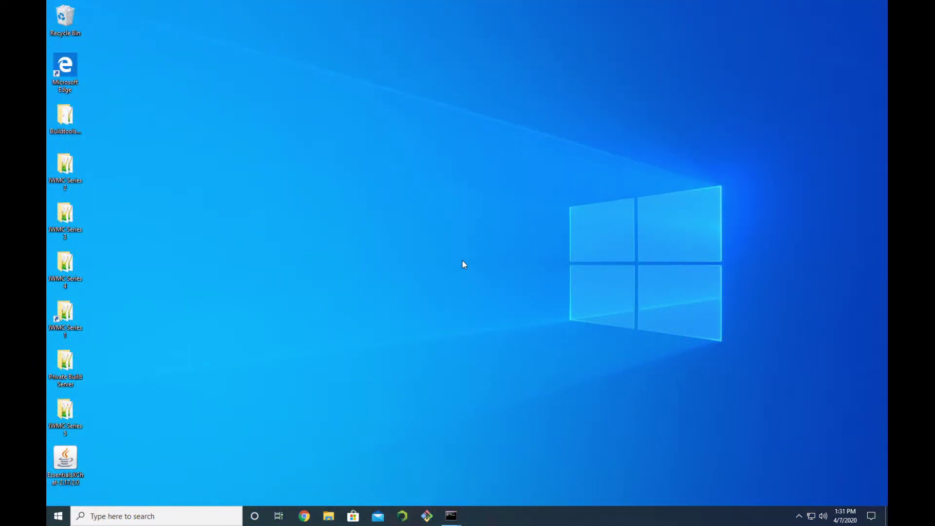
Step: Search 'remote desktop' from Start and open Remote Desktop settings to enable it
left_click(58, 516)
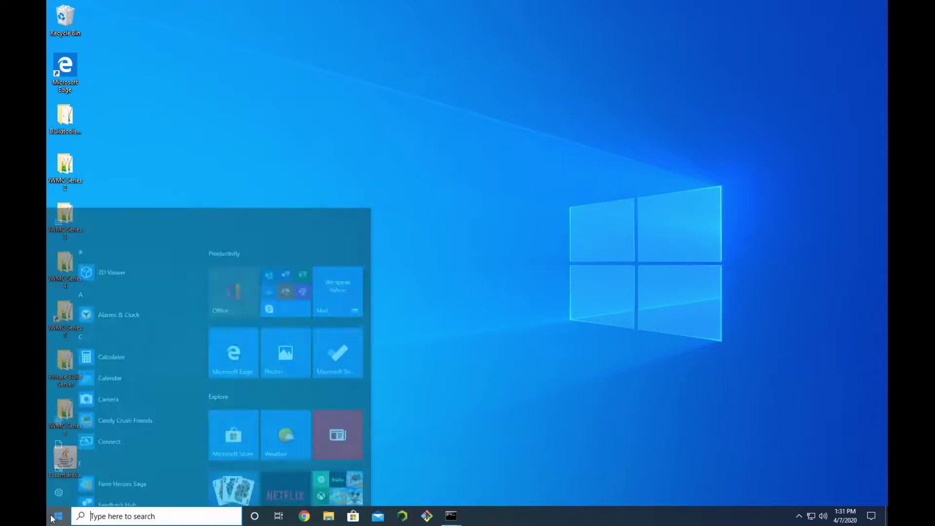
type("remot")
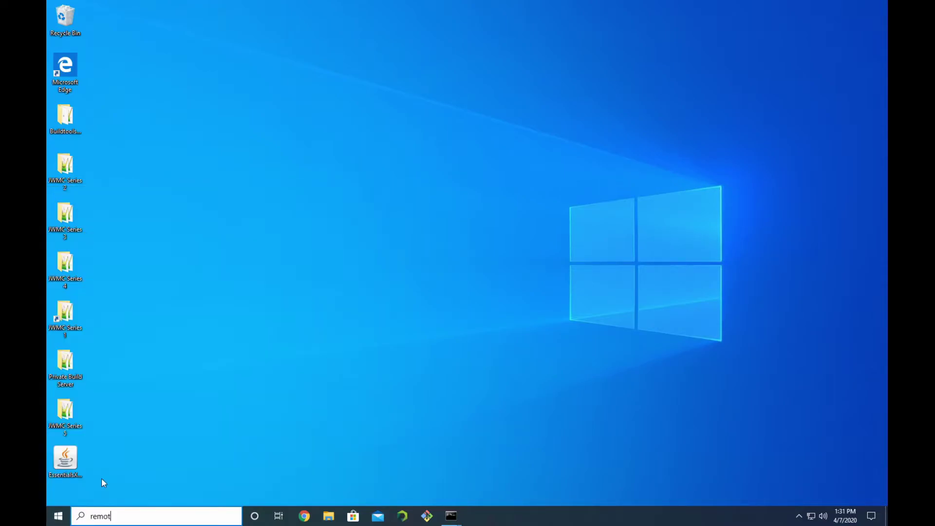
type("e desktop")
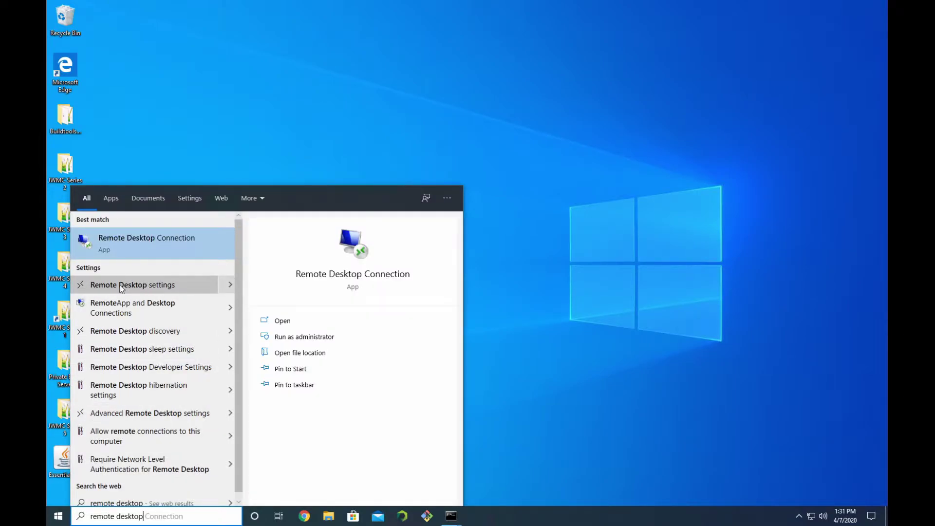
left_click(135, 285)
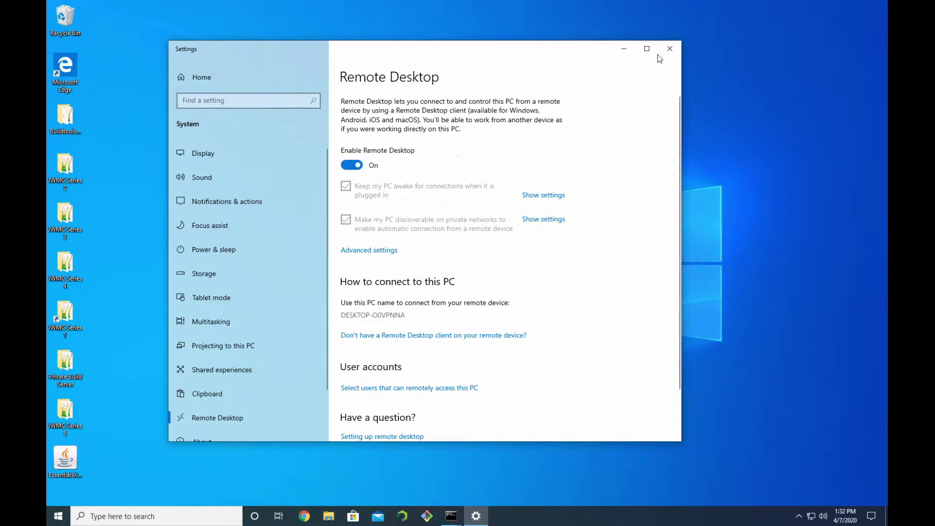
Step: Close Settings and run ipconfig in a newly launched Command Prompt
left_click(674, 50)
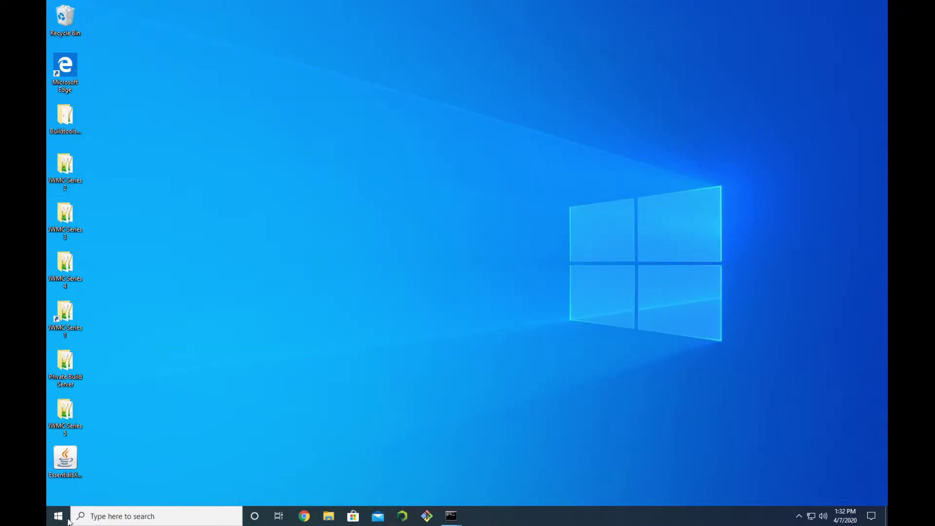
left_click(58, 516)
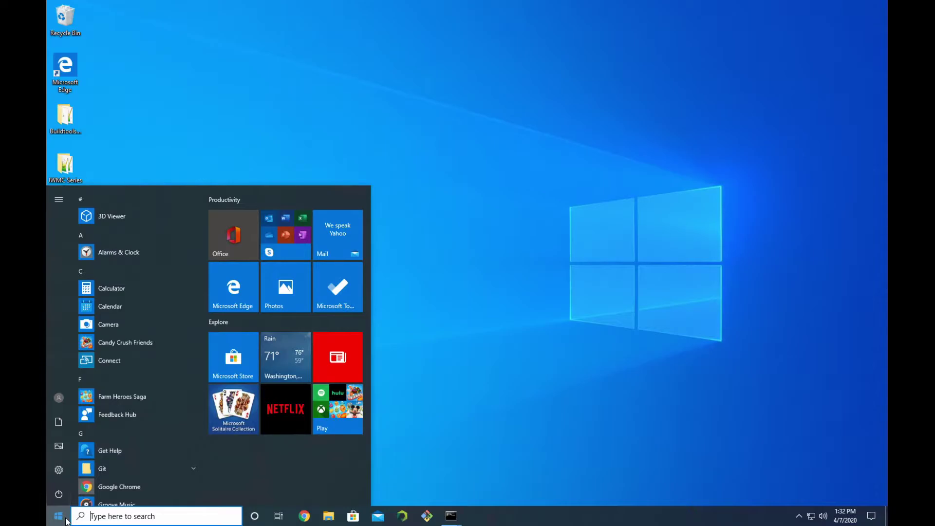
type("cmd")
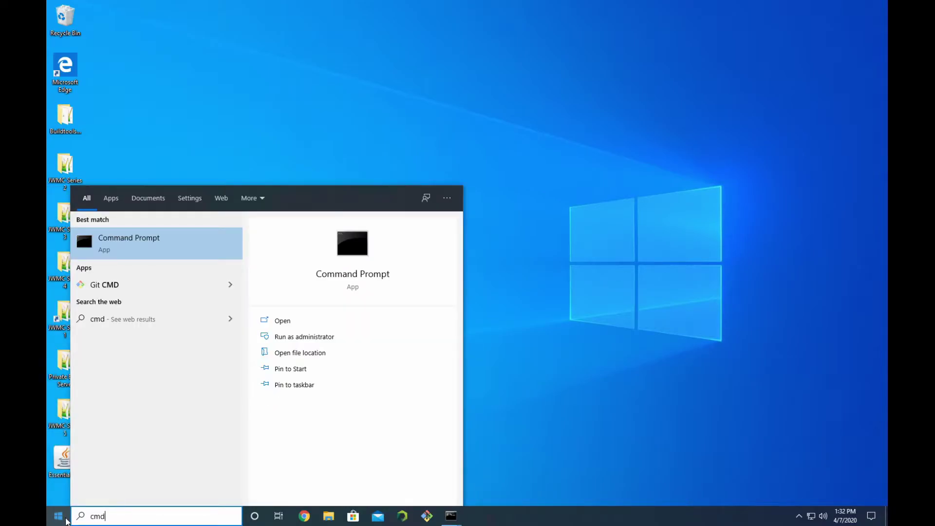
key("Return")
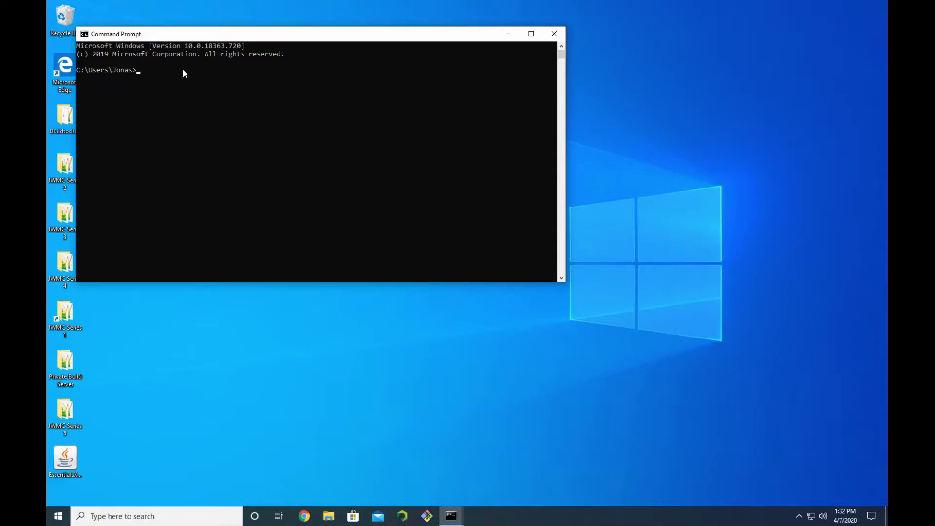
type("ipconfig")
key("Return")
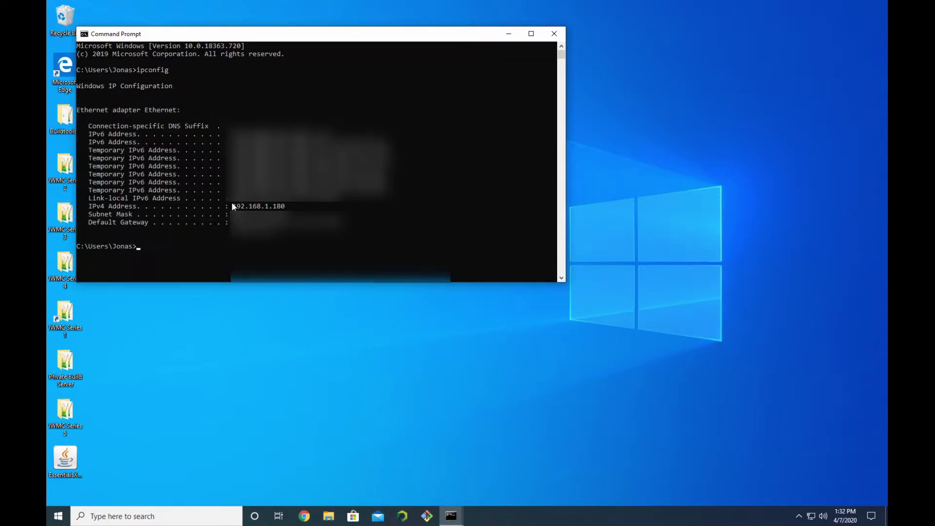
Step: Highlight the IPv4 address 192.168.1.180 in the ipconfig output
left_click(234, 207)
left_click_drag(234, 207, 283, 208)
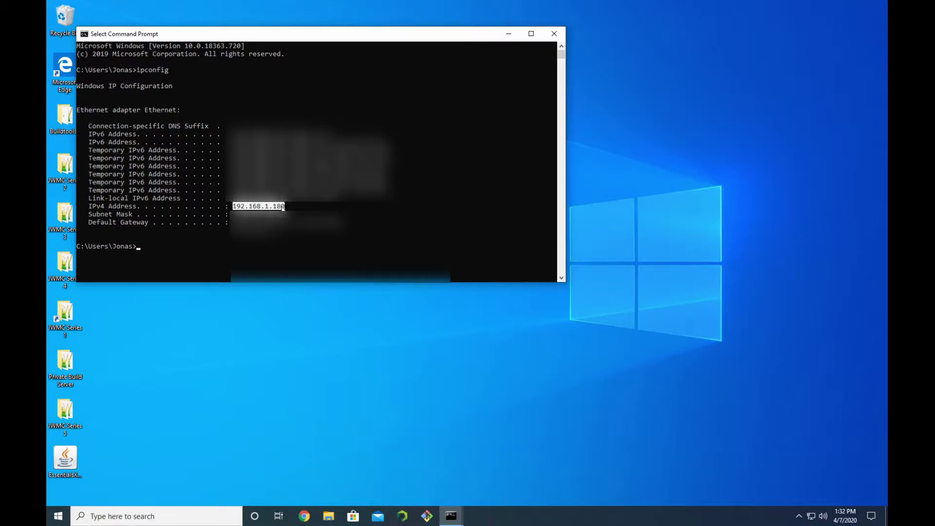
left_click(287, 206)
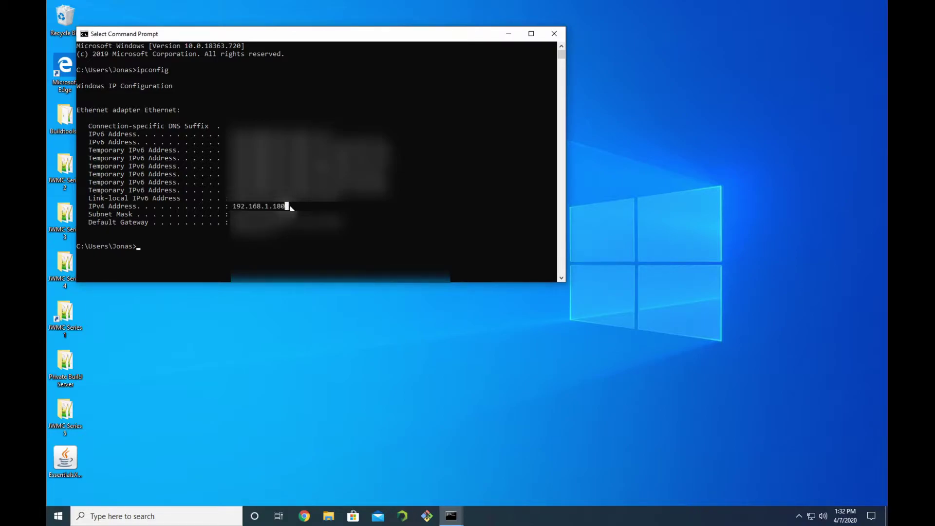
left_click_drag(234, 207, 283, 208)
left_click(290, 206)
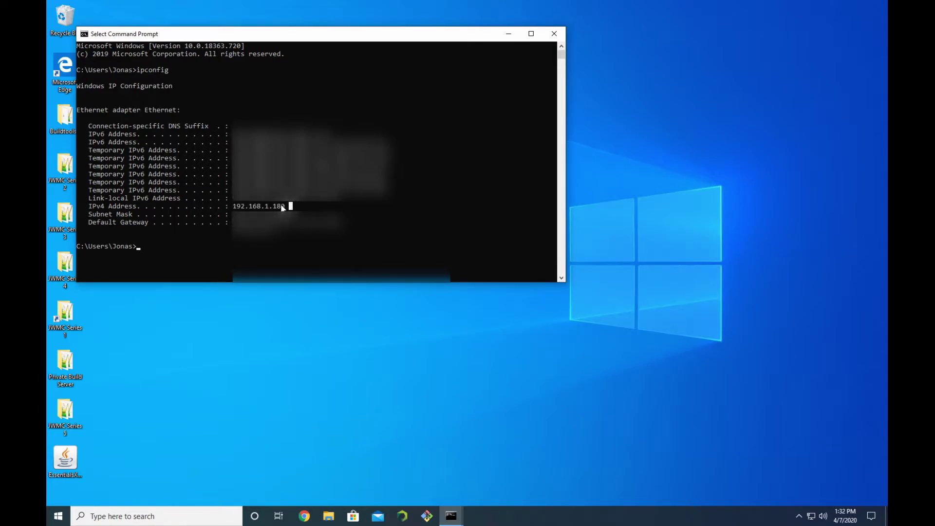
Step: Minimize the console and open Network and Sharing Center from the taskbar's Network & Internet settings
left_click(451, 516)
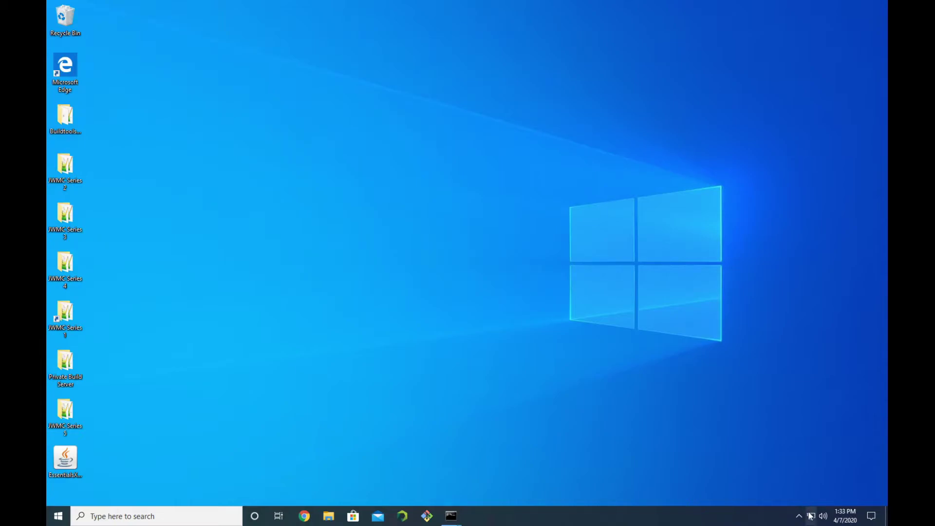
right_click(810, 516)
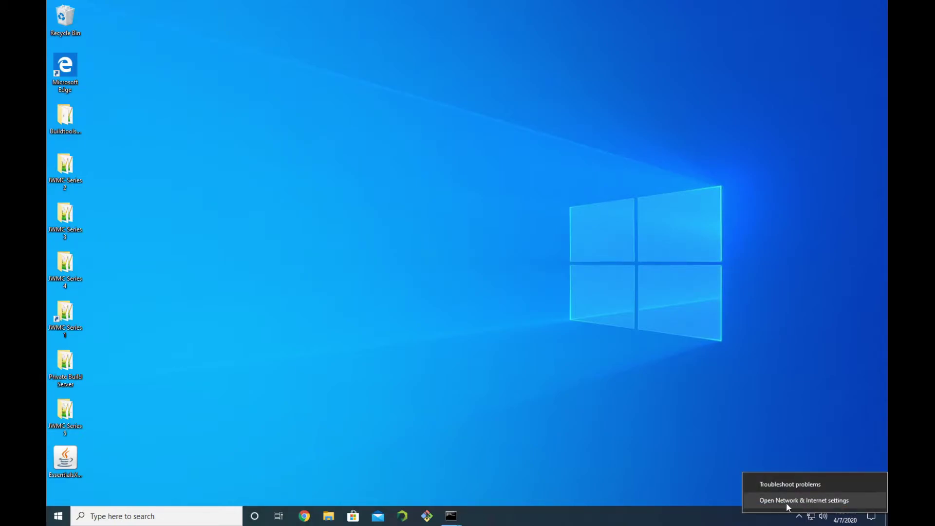
left_click(807, 500)
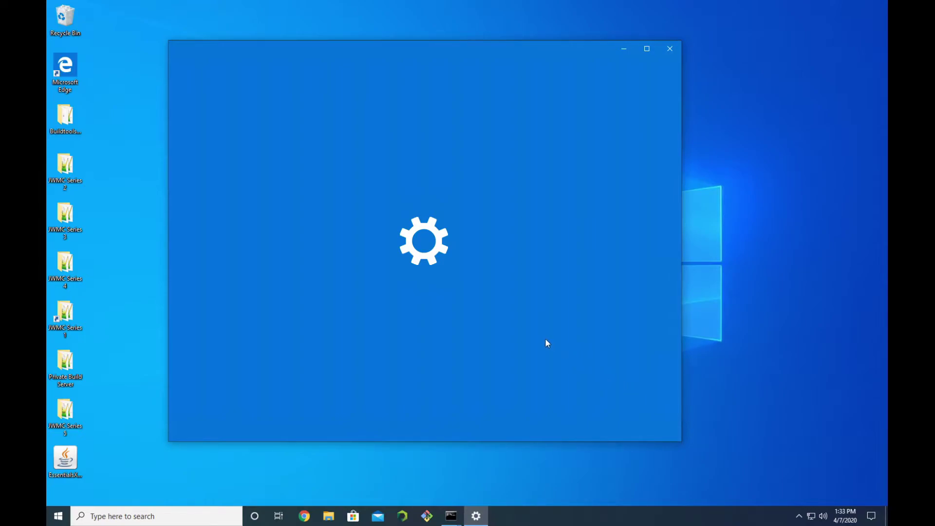
scroll(482, 250, "down", 3)
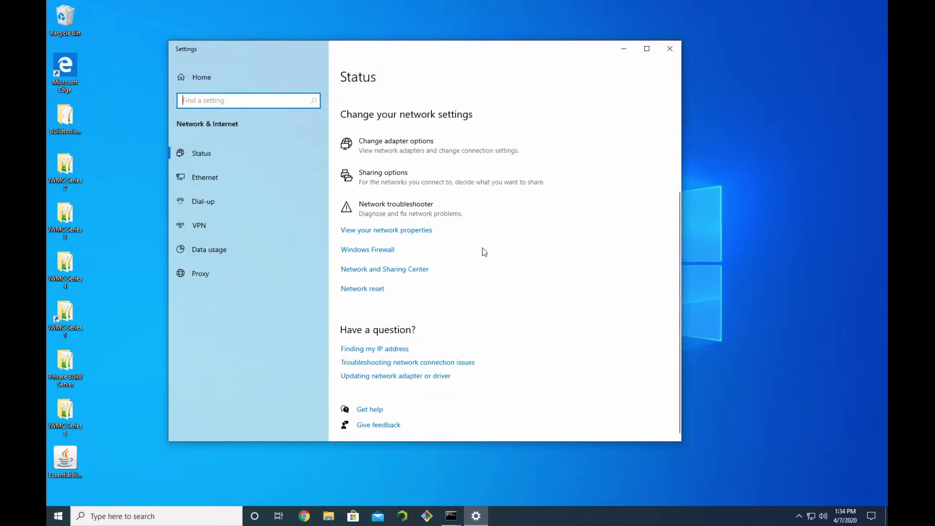
left_click(403, 271)
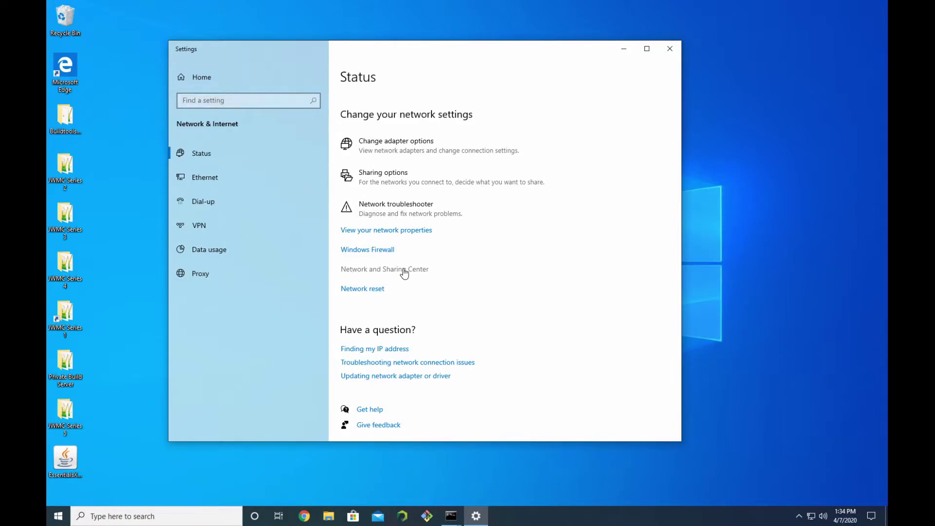
left_click(57, 516)
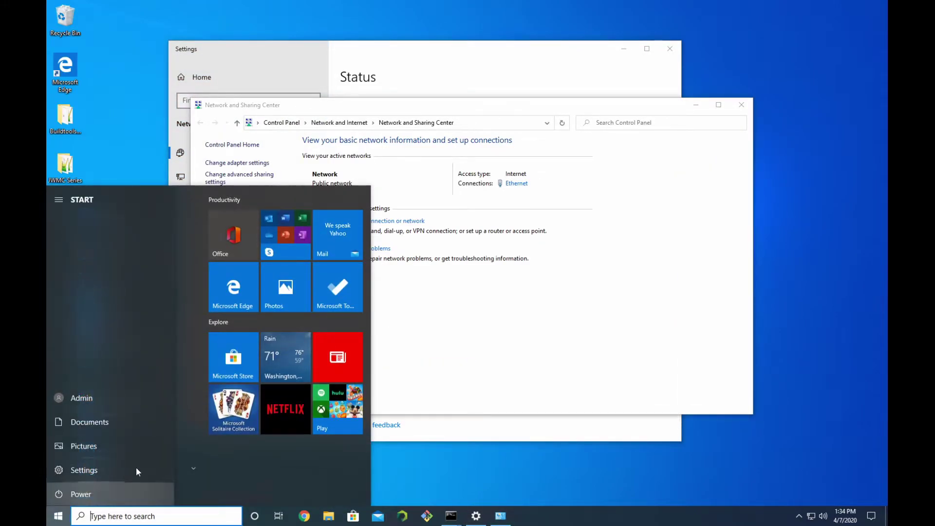
left_click(477, 308)
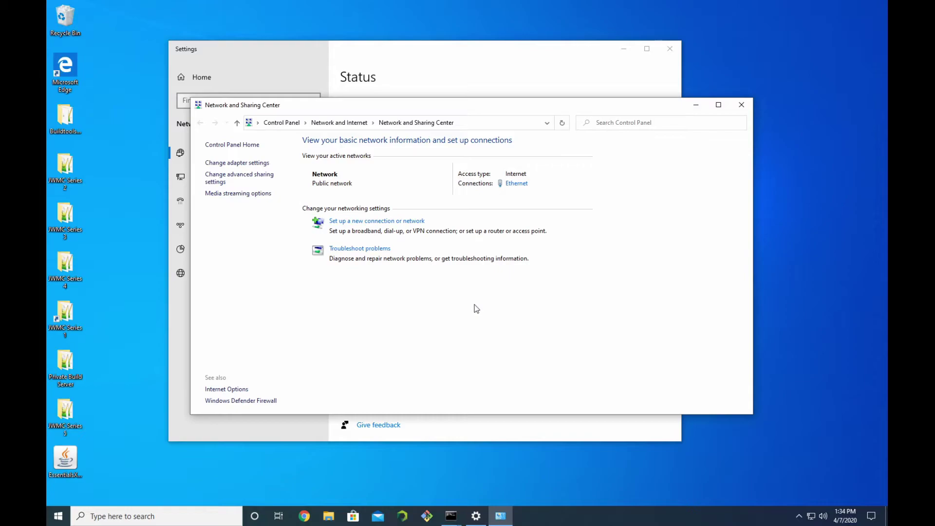
Step: Open Ethernet's TCP/IPv4 properties showing static IP 192.168.1.180 and gateway 192.168.1.1
left_click(512, 189)
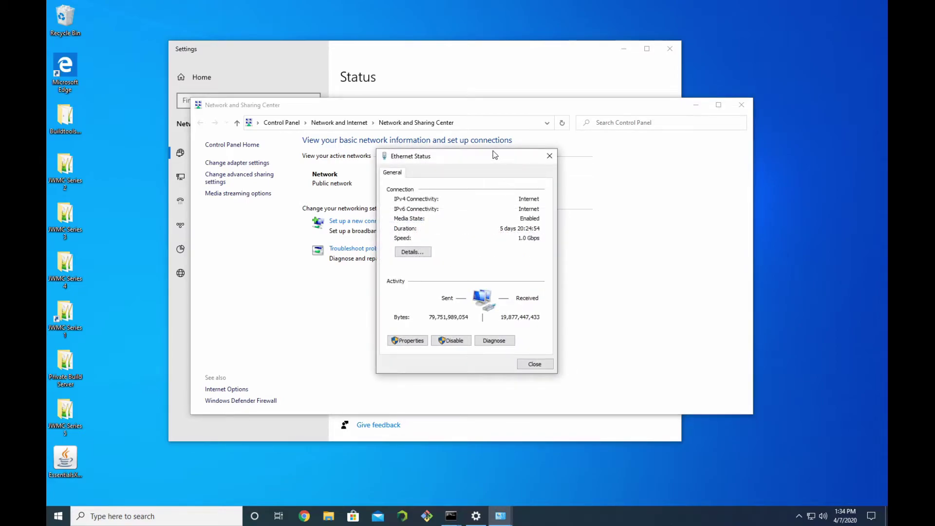
left_click_drag(494, 152, 514, 166)
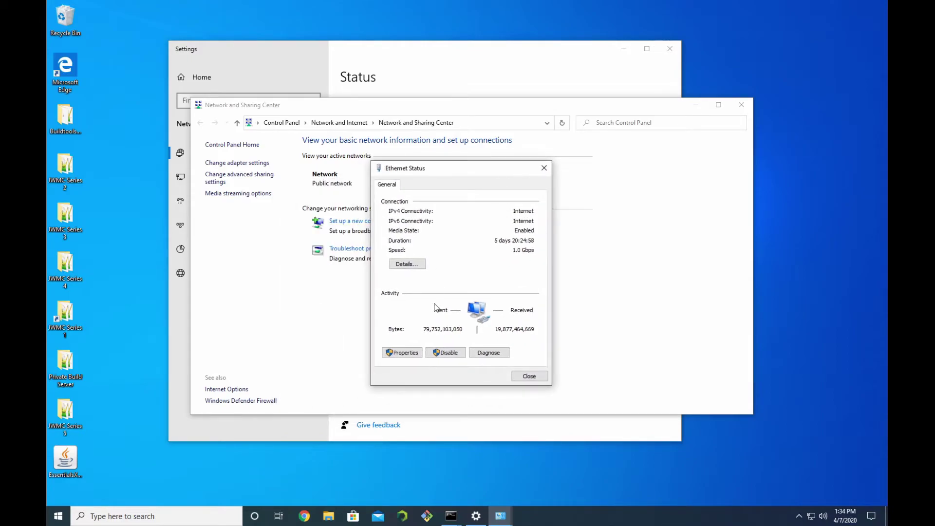
left_click(410, 352)
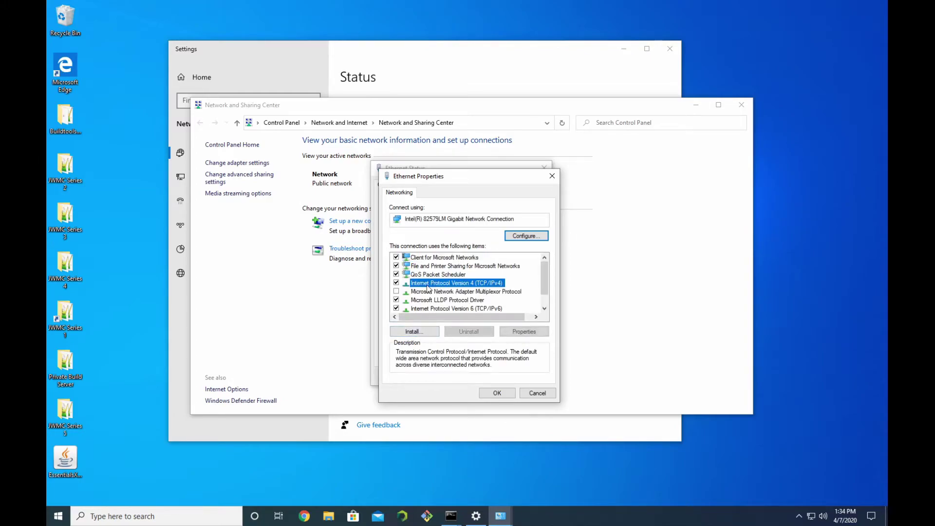
left_click(436, 286)
left_click(530, 334)
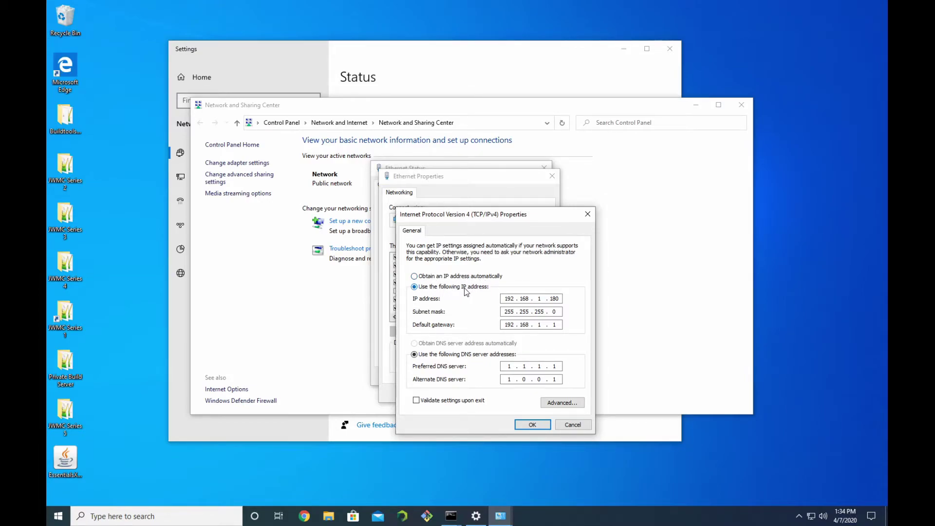
double_click(517, 299)
left_click(559, 298)
Step: Run ipconfig in a new Command Prompt and highlight default gateway 192.168.1.1
left_click(51, 522)
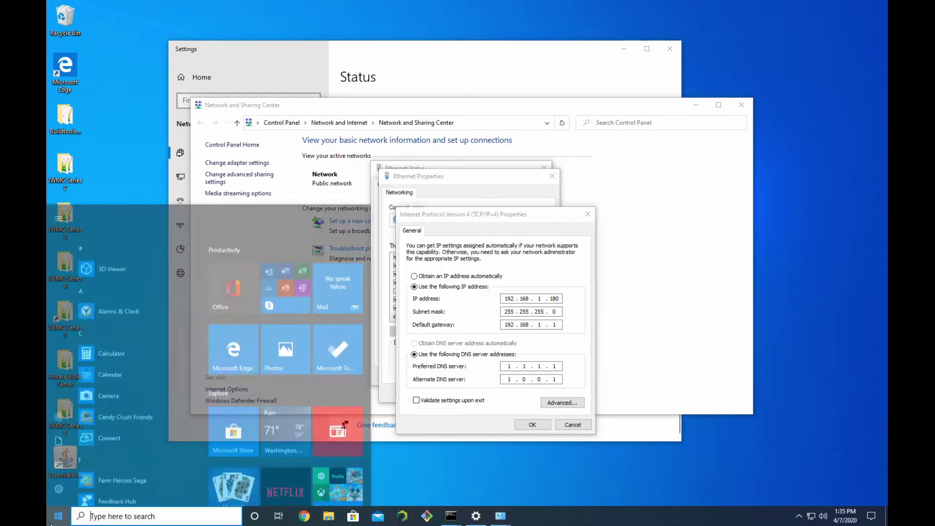
type("cmd")
key("Return")
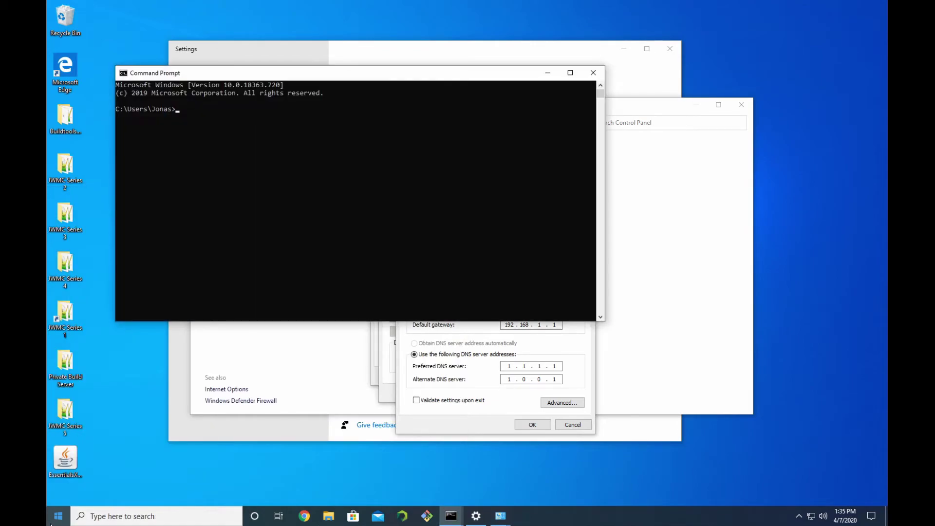
type("ipconfig")
key("Return")
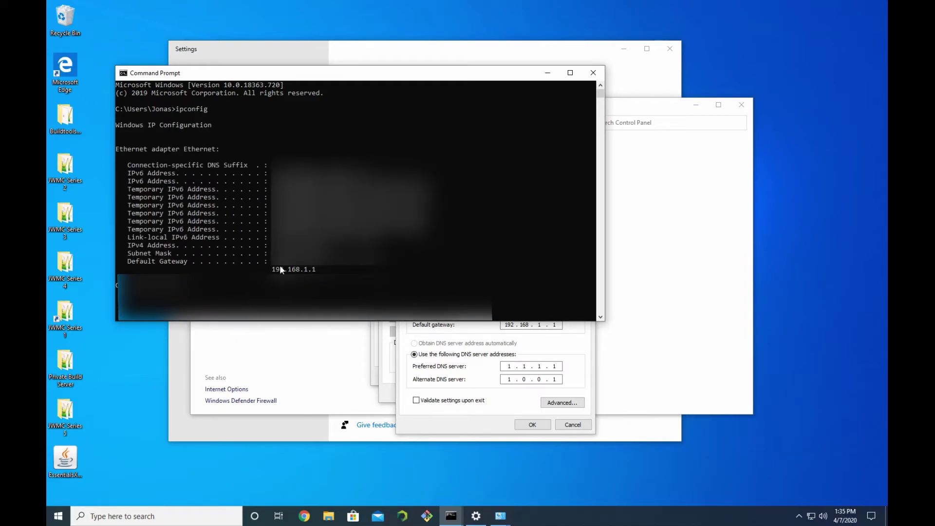
mouse_move(275, 271)
left_mouse_down()
mouse_move(315, 268)
mouse_move(272, 272)
left_mouse_up()
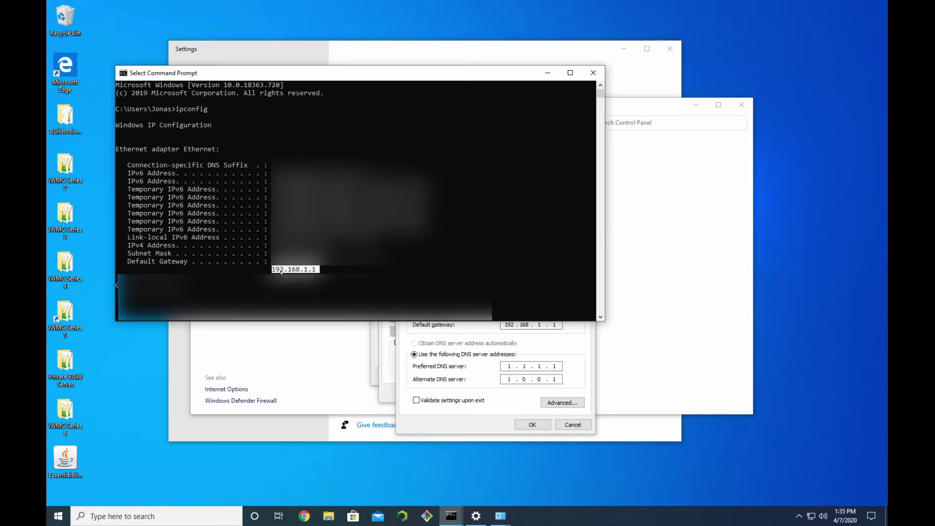
left_click(428, 325)
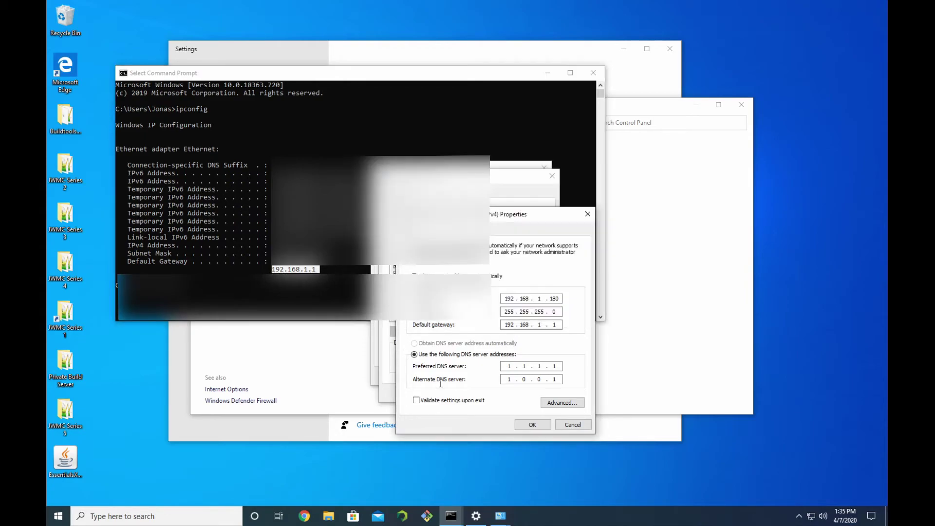
Step: Close Command Prompt and check the gateway and DNS 1.1.1.1 / 1.0.0.1 fields
left_click(520, 326)
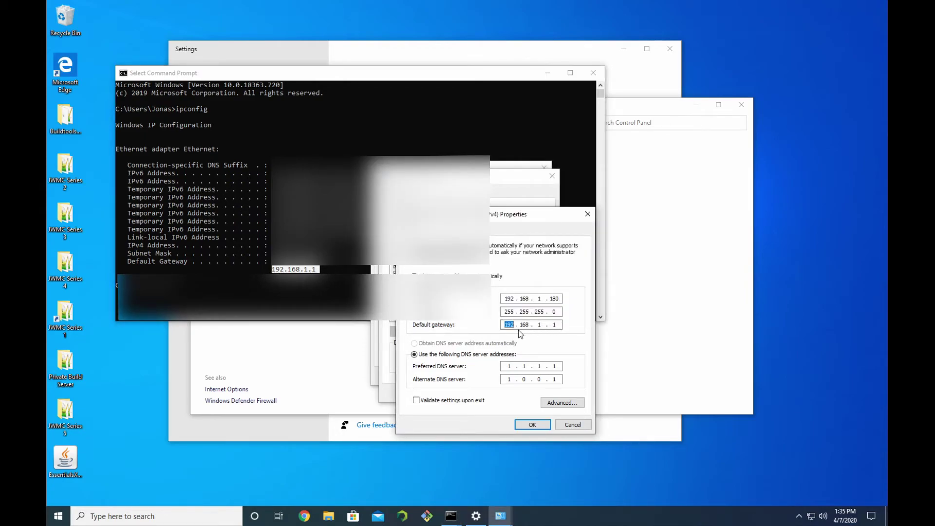
left_click(593, 72)
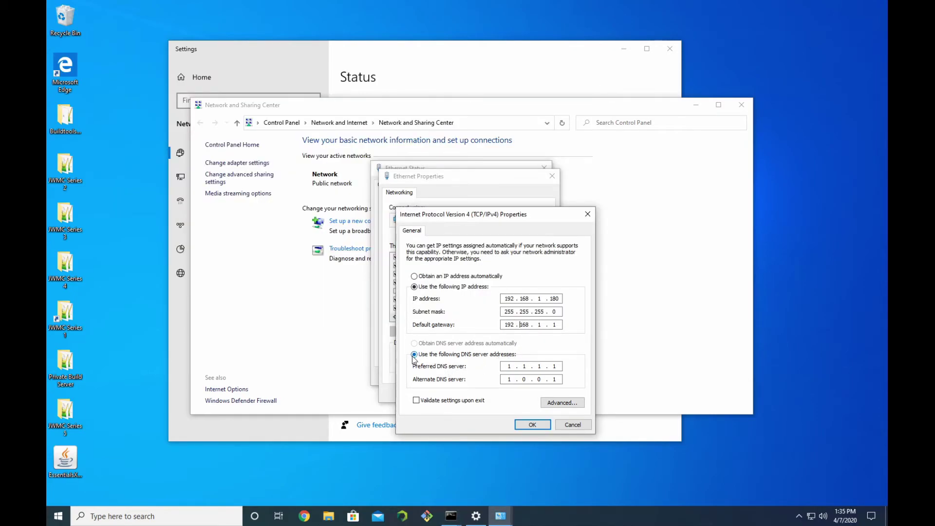
left_click(507, 366)
left_click(507, 366)
left_click(522, 379)
Step: Save the IPv4 settings and close the Ethernet, Network Center and Settings windows
left_click(533, 425)
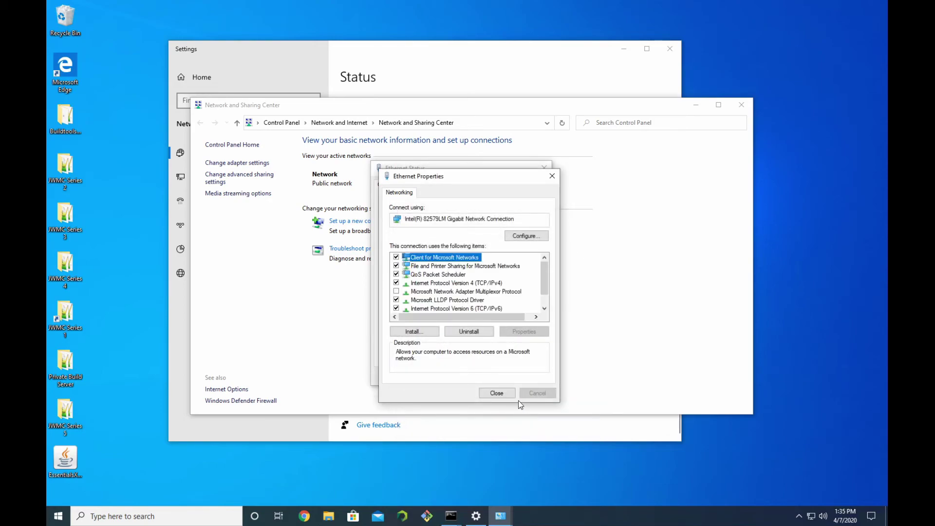
left_click(499, 392)
left_click(524, 377)
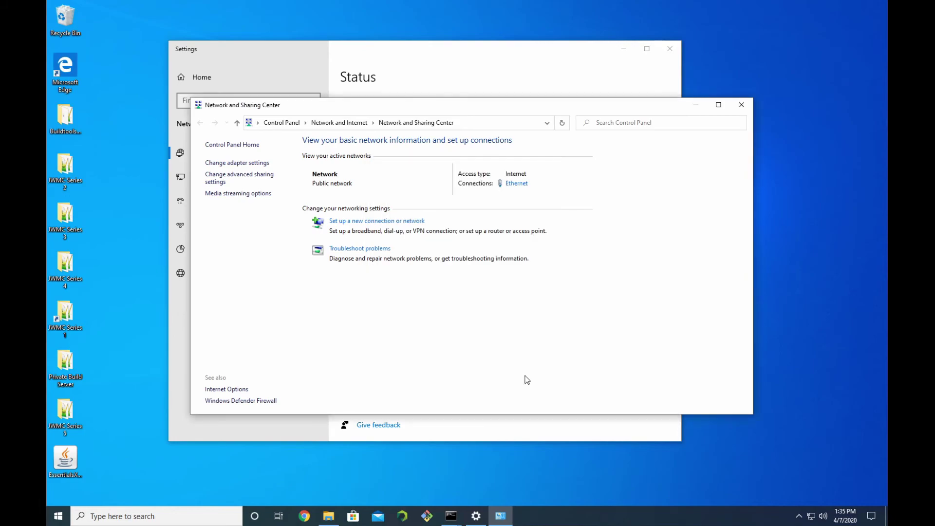
left_click(741, 105)
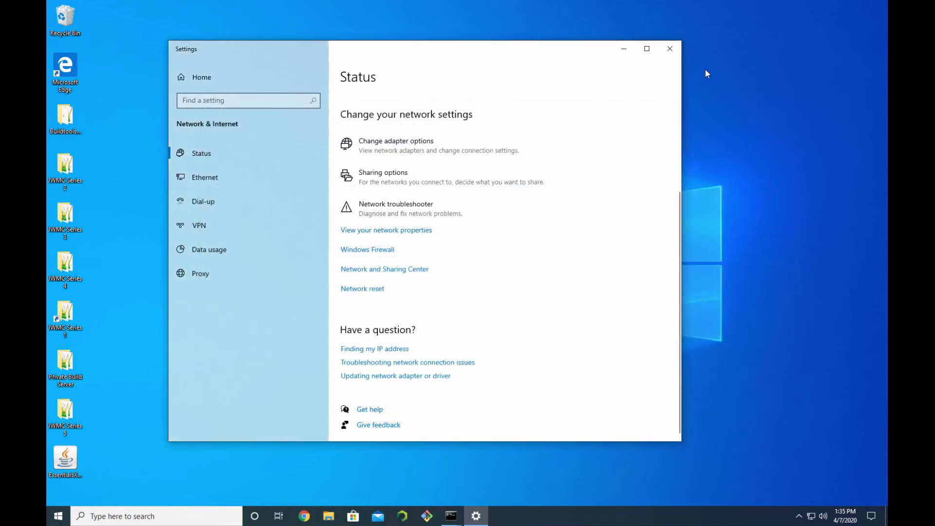
left_click(676, 51)
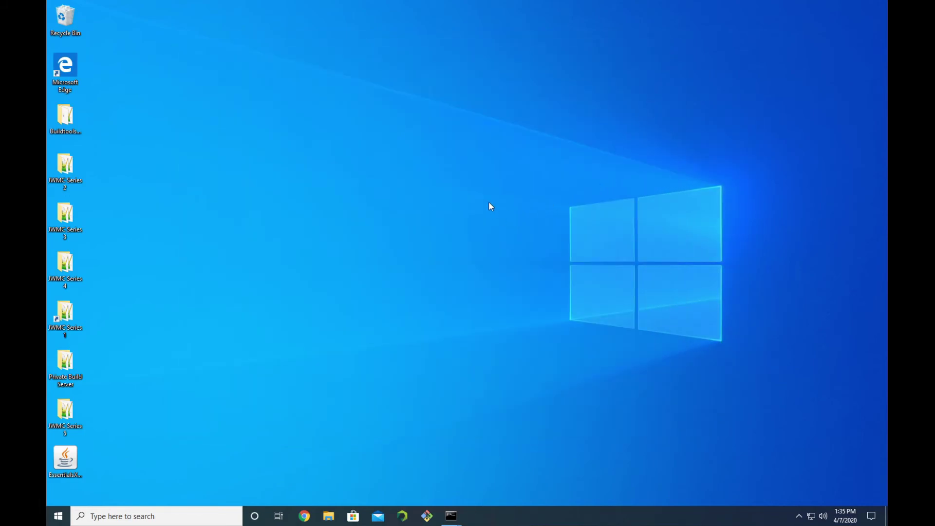